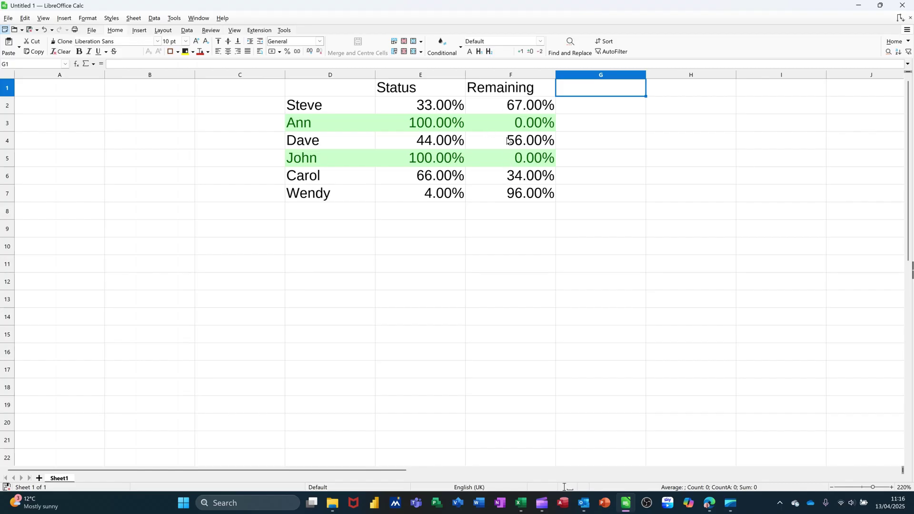
Step: Set Wendy's Status in E7 to 100%
{"action": "left_click", "coordinate": [398, 196]}
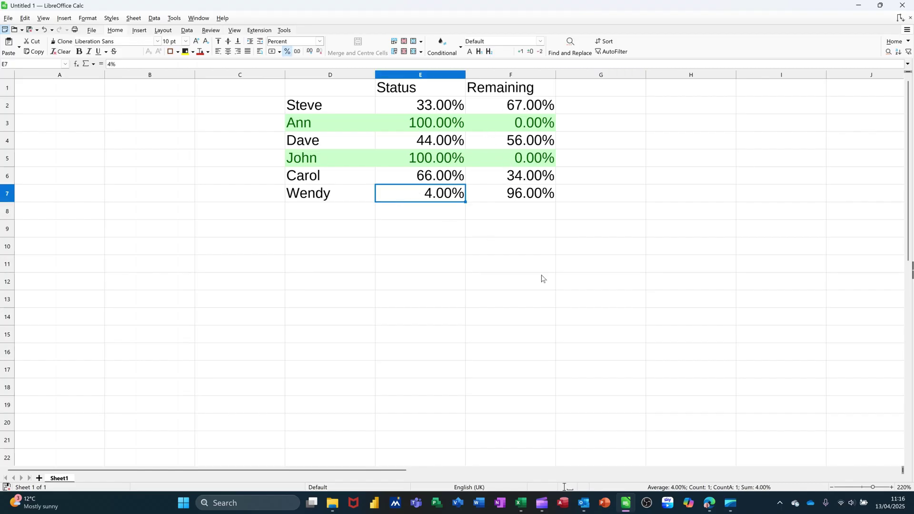
{"action": "type", "text": "100"}
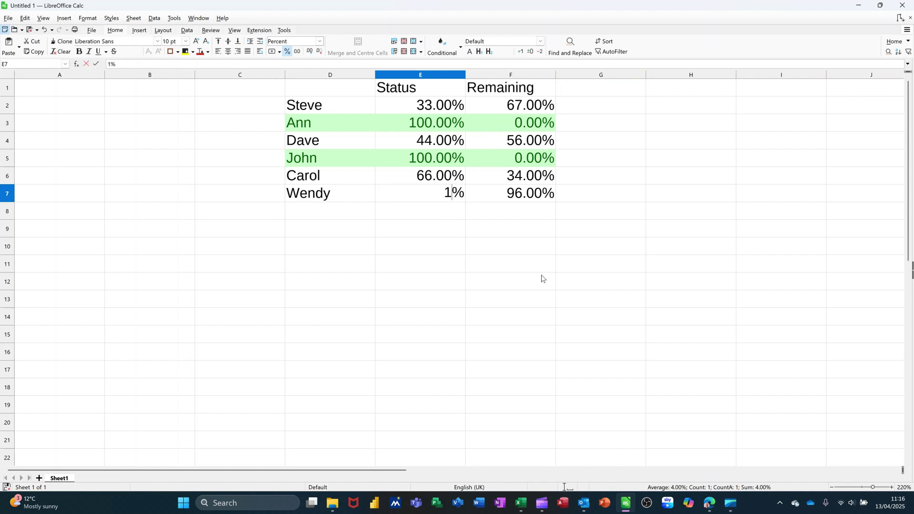
{"action": "key", "text": "Return"}
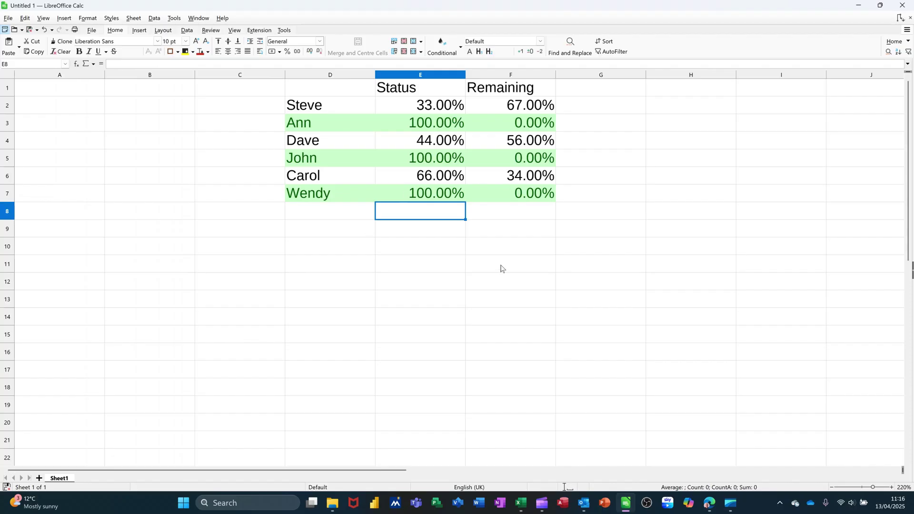
Step: Copy the Status and Remaining headers from E1:F1 into E9:F9
{"action": "left_click_drag", "start_coordinate": [399, 88], "coordinate": [488, 94]}
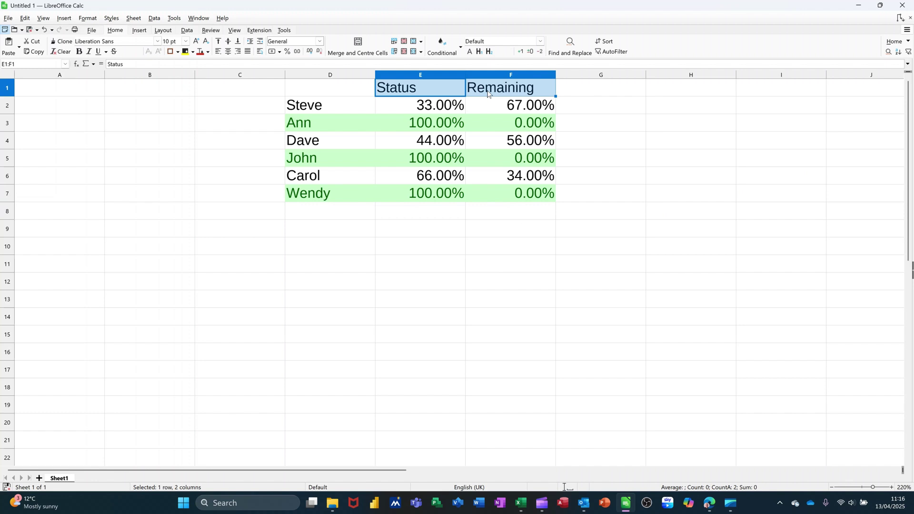
{"action": "left_click", "coordinate": [420, 231]}
{"action": "key", "text": "ctrl+v"}
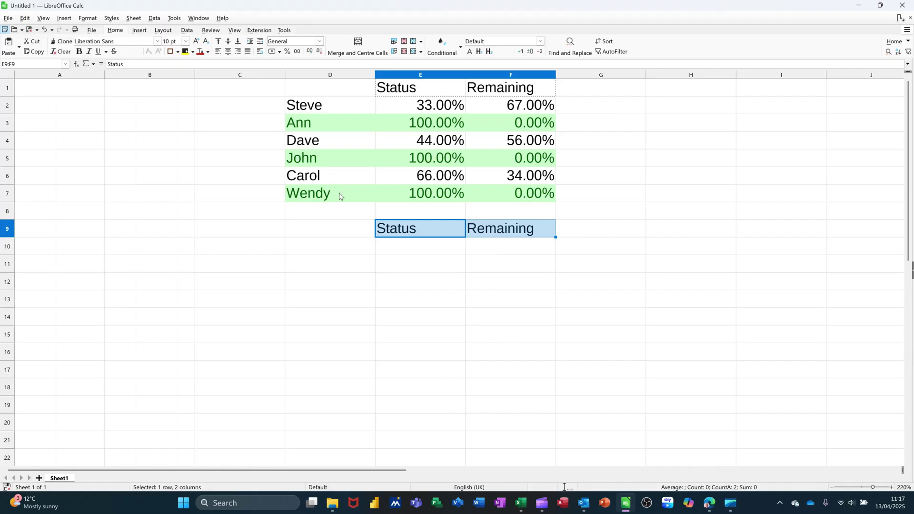
{"action": "left_click_drag", "start_coordinate": [310, 110], "coordinate": [311, 195]}
Step: Enter the names Steve, Ann, Carol, Wendy and John down D10:D14
{"action": "left_click", "coordinate": [332, 253]}
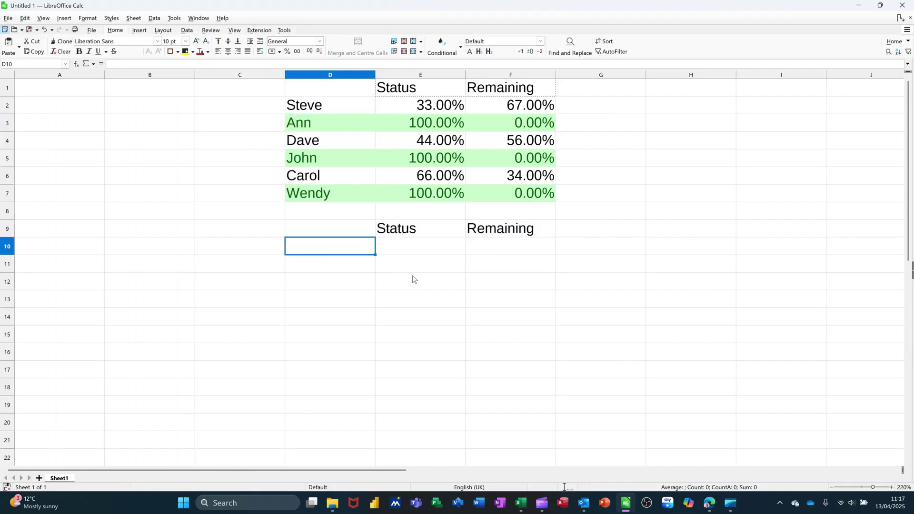
{"action": "type", "text": "Steve"}
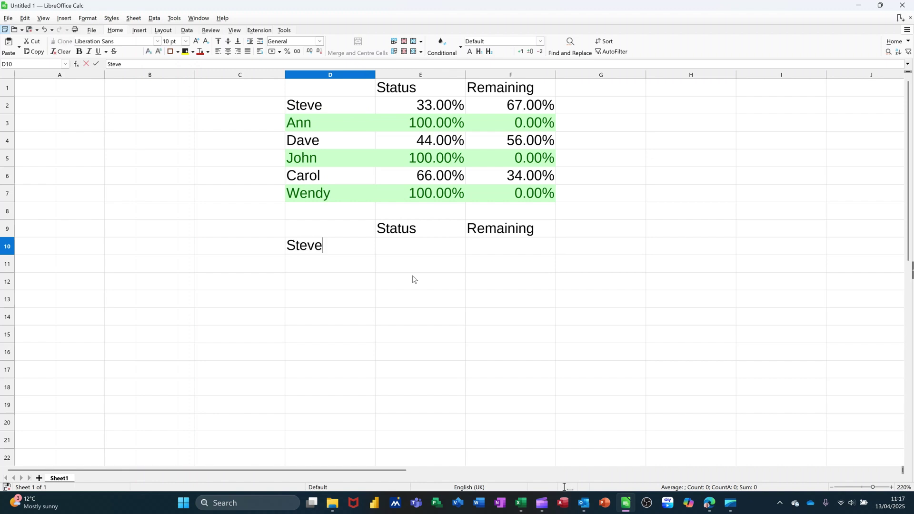
{"action": "key", "text": "Return"}
{"action": "type", "text": "Ann"}
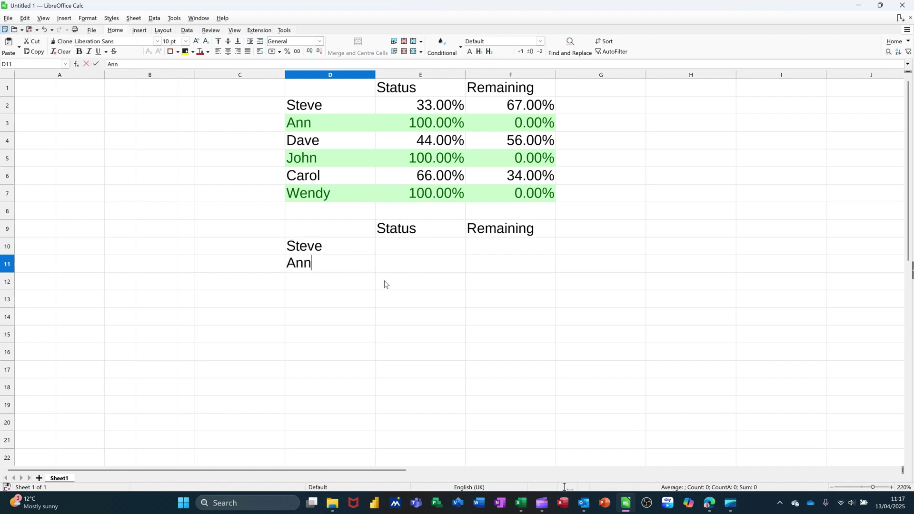
{"action": "key", "text": "Return"}
{"action": "type", "text": "Carol"}
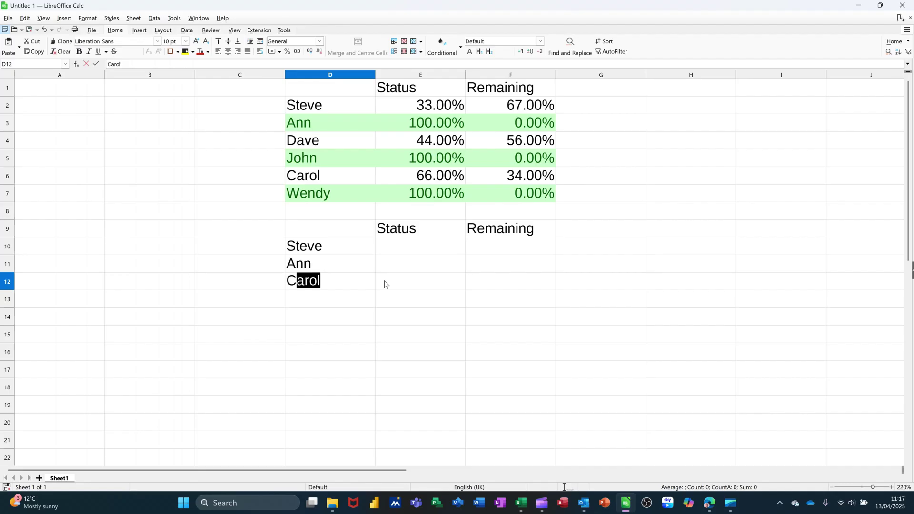
{"action": "key", "text": "Return"}
{"action": "type", "text": "Wen"}
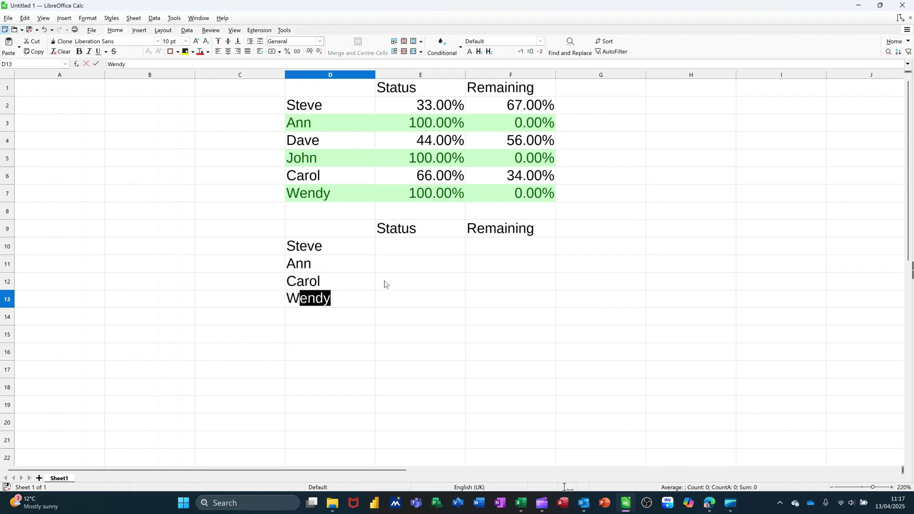
{"action": "type", "text": "dy"}
{"action": "key", "text": "Return"}
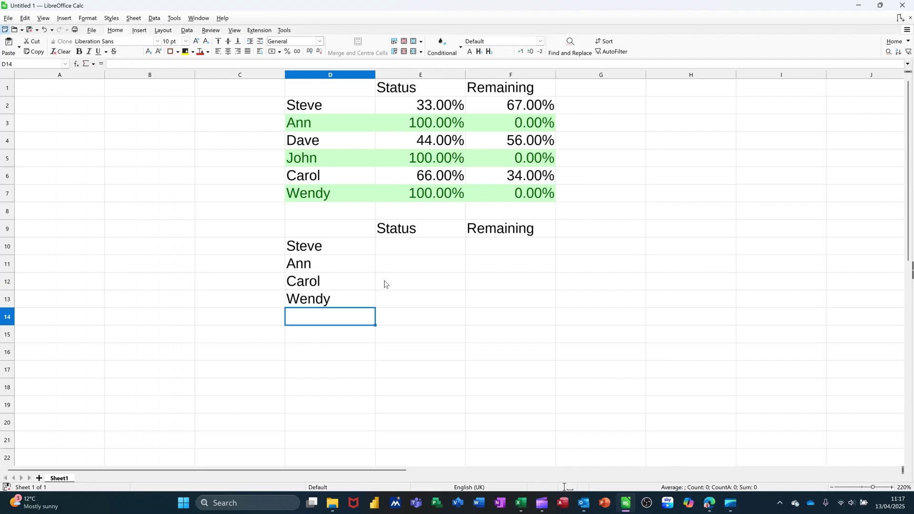
{"action": "type", "text": "John"}
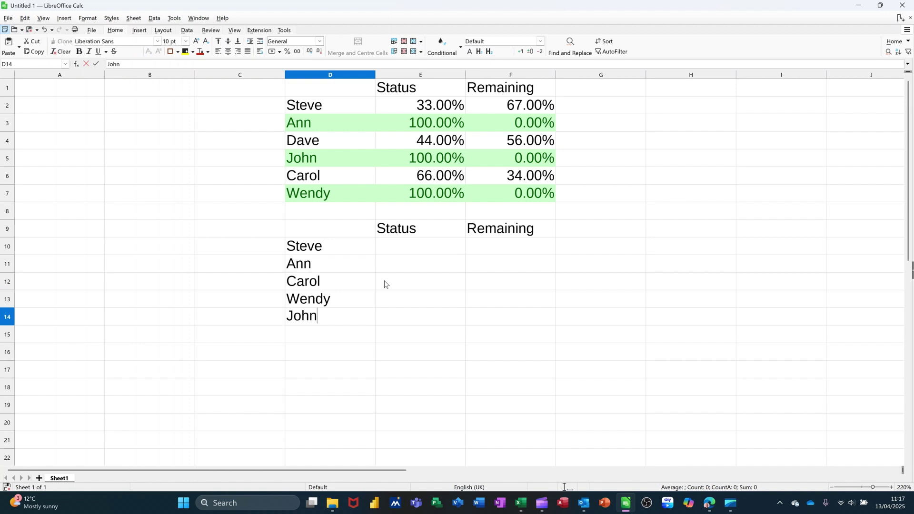
{"action": "left_click", "coordinate": [413, 245]}
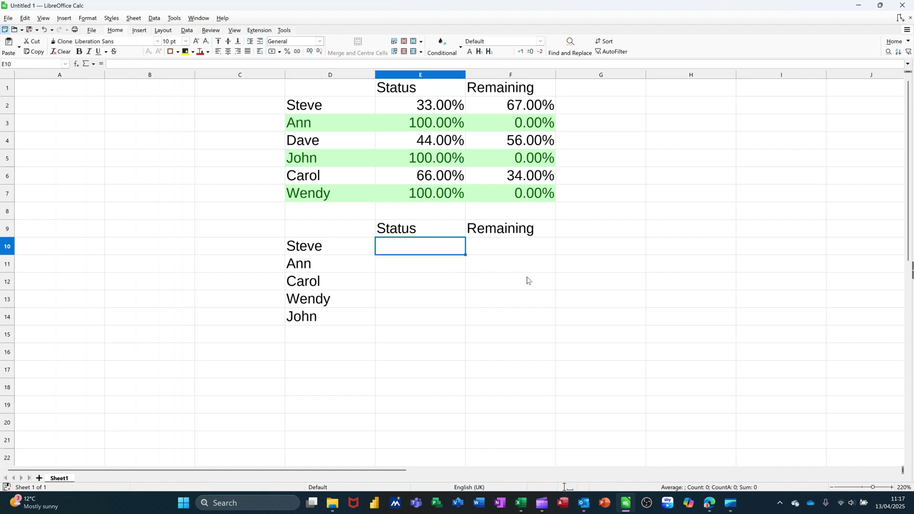
{"action": "type", "text": "3"}
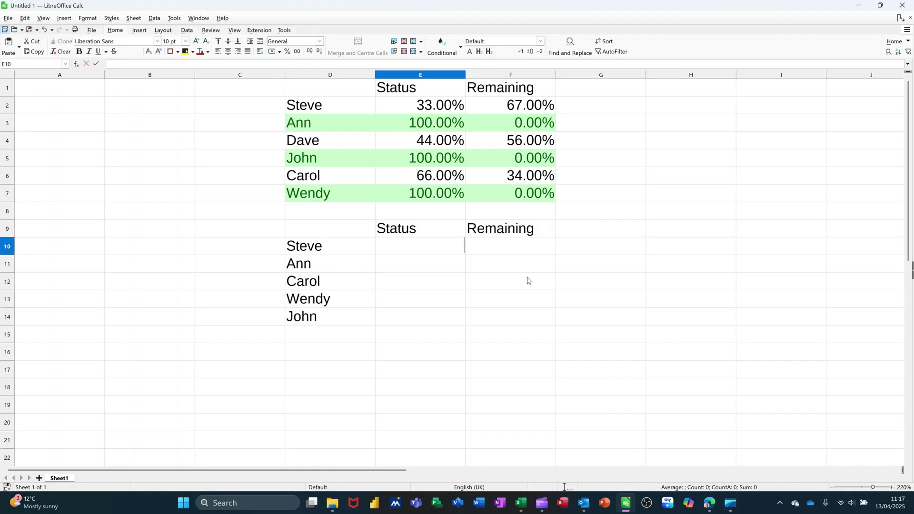
Step: Format E10:F14 as percent and enter Status values 33, 100, 22, 33, 44 in E10:E14
{"action": "left_click", "coordinate": [422, 295]}
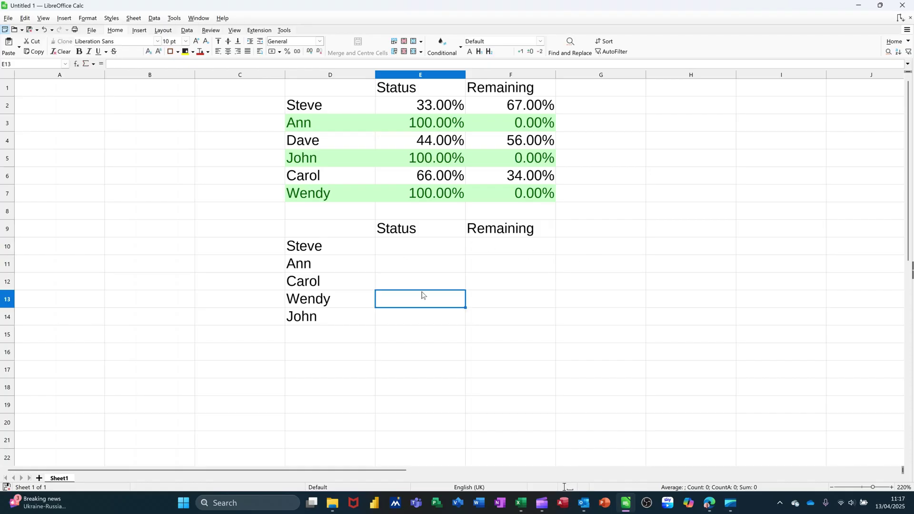
{"action": "left_click_drag", "start_coordinate": [416, 249], "coordinate": [506, 318]}
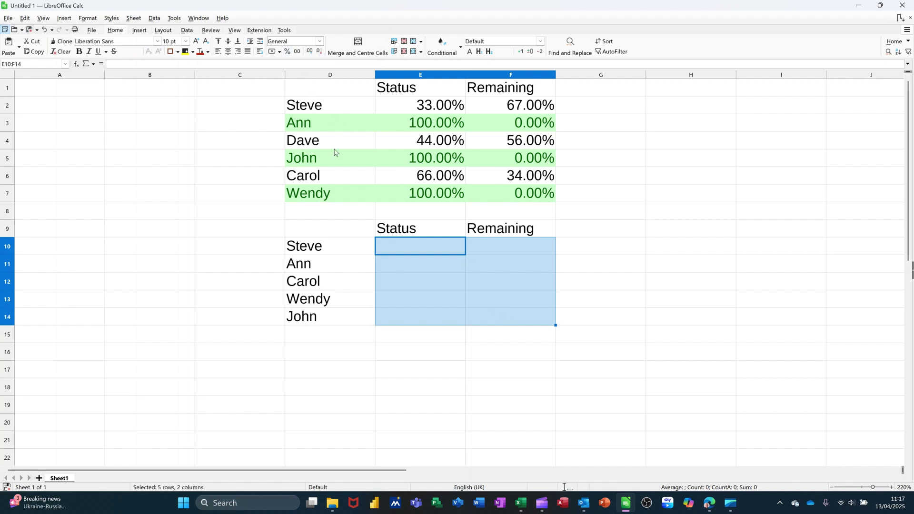
{"action": "left_click", "coordinate": [408, 245]}
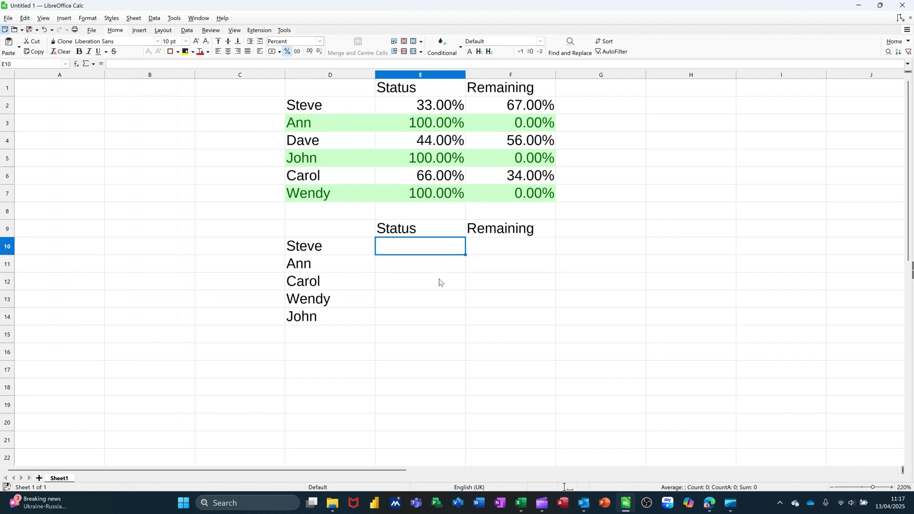
{"action": "type", "text": "33"}
{"action": "key", "text": "Return"}
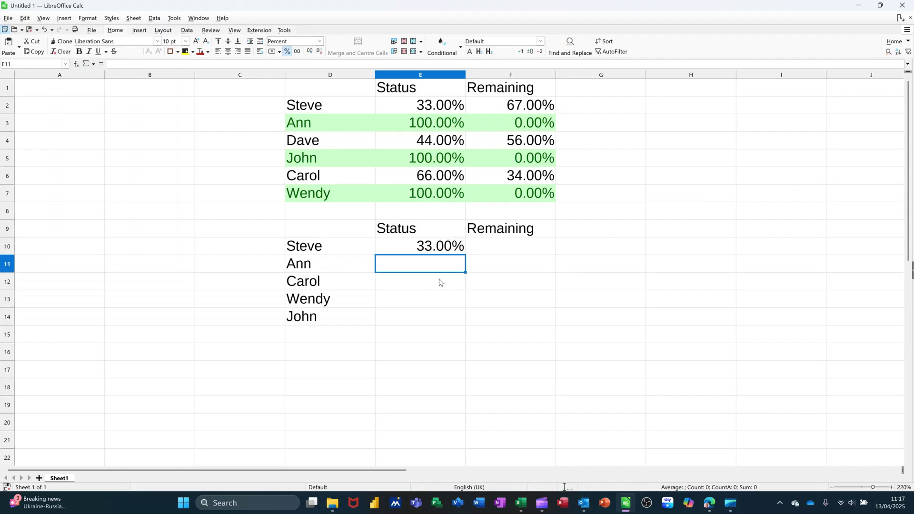
{"action": "type", "text": "100"}
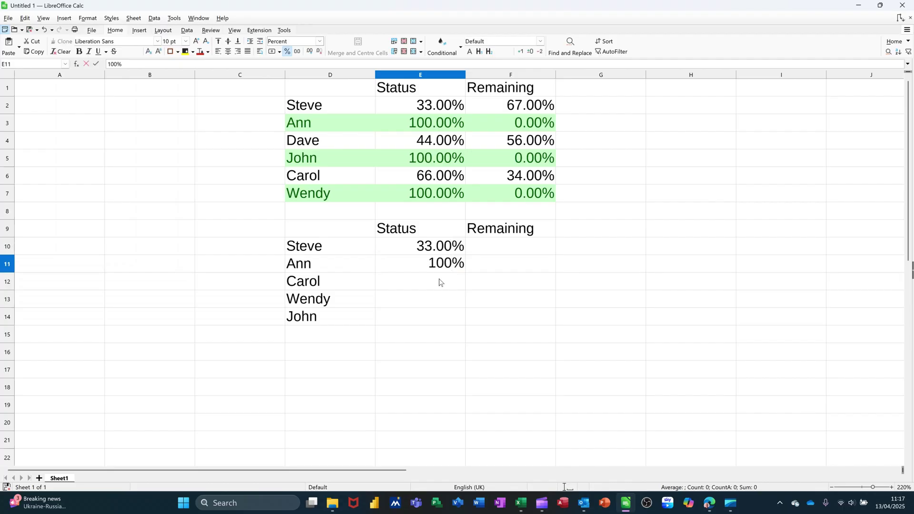
{"action": "key", "text": "Return"}
{"action": "type", "text": "22"}
{"action": "key", "text": "Return"}
{"action": "type", "text": "33"}
{"action": "key", "text": "Return"}
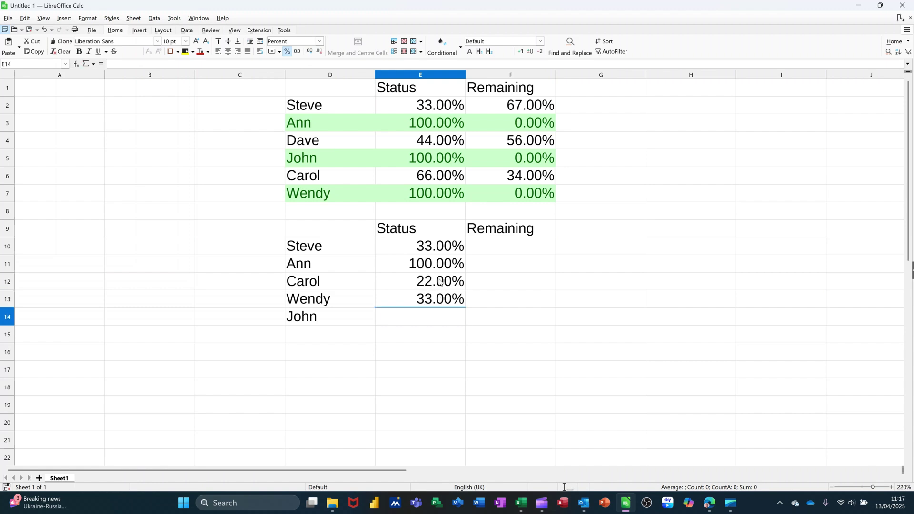
{"action": "type", "text": "44"}
{"action": "key", "text": "Return"}
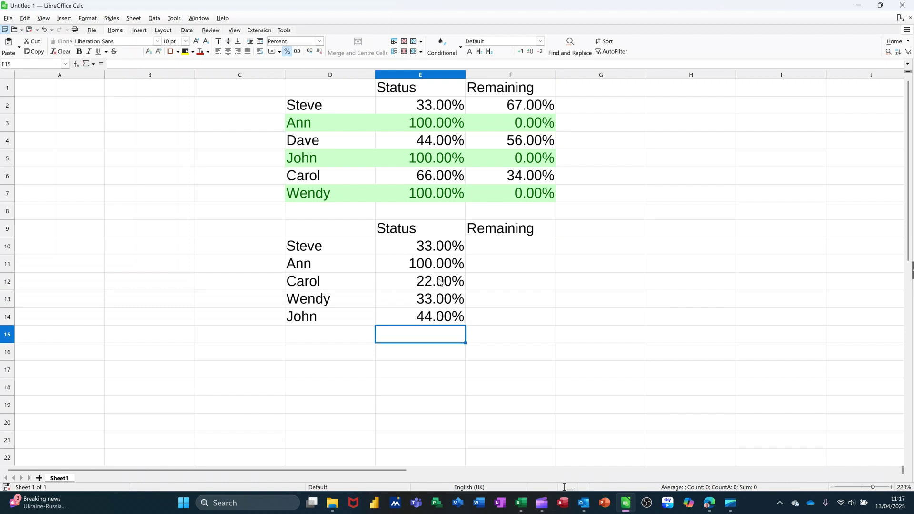
Step: Enter =1-E10 in F10 and fill it down to F14
{"action": "left_click", "coordinate": [519, 251]}
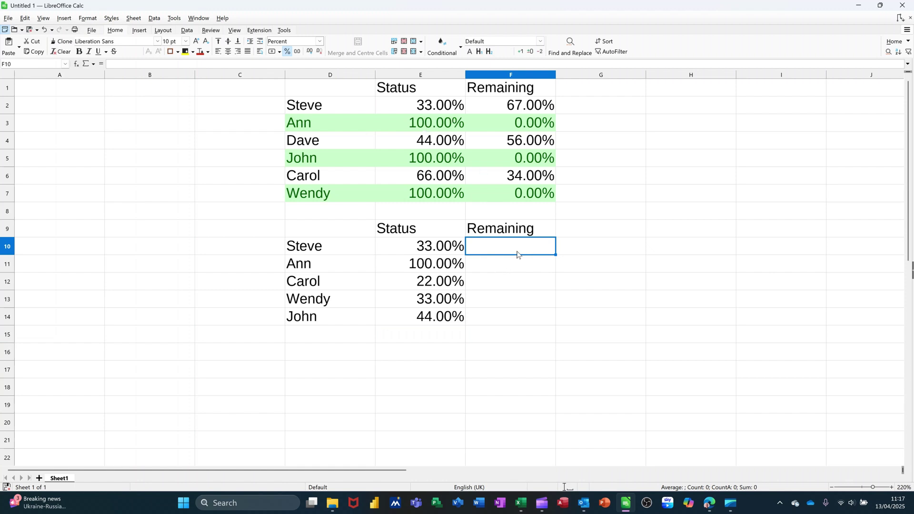
{"action": "type", "text": "=1"}
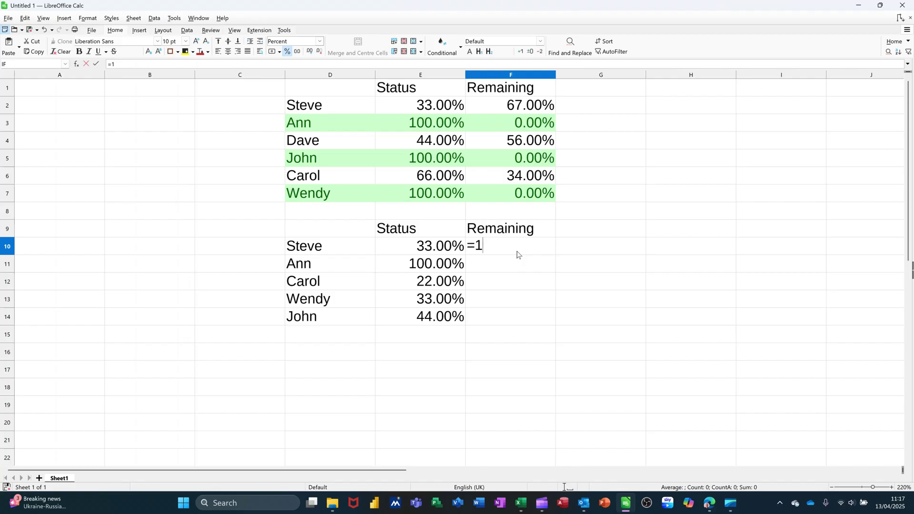
{"action": "type", "text": "-"}
{"action": "left_click", "coordinate": [419, 251]}
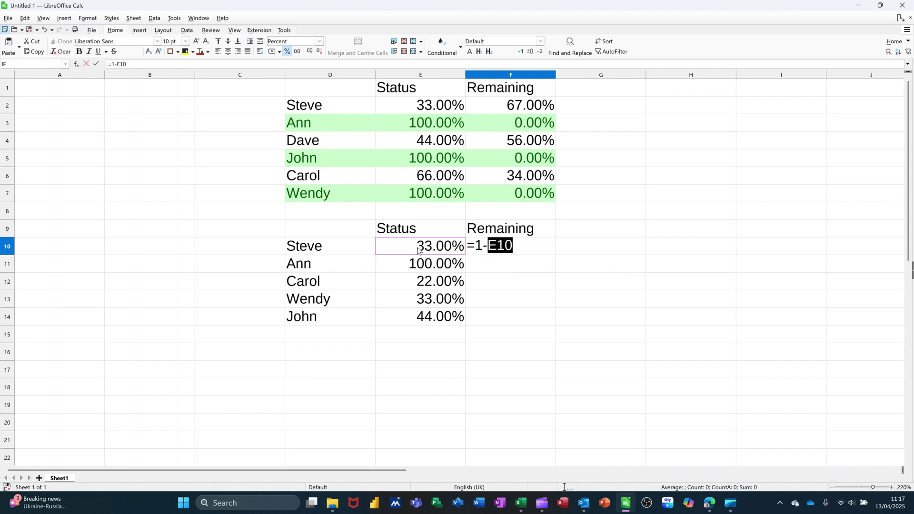
{"action": "key", "text": "Return"}
{"action": "left_click", "coordinate": [518, 253]}
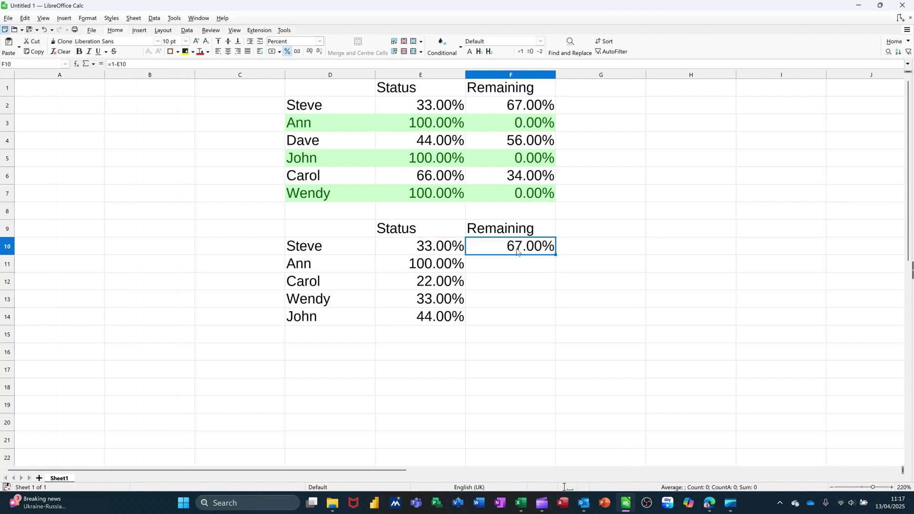
{"action": "double_click", "coordinate": [554, 258]}
{"action": "left_click", "coordinate": [504, 297]}
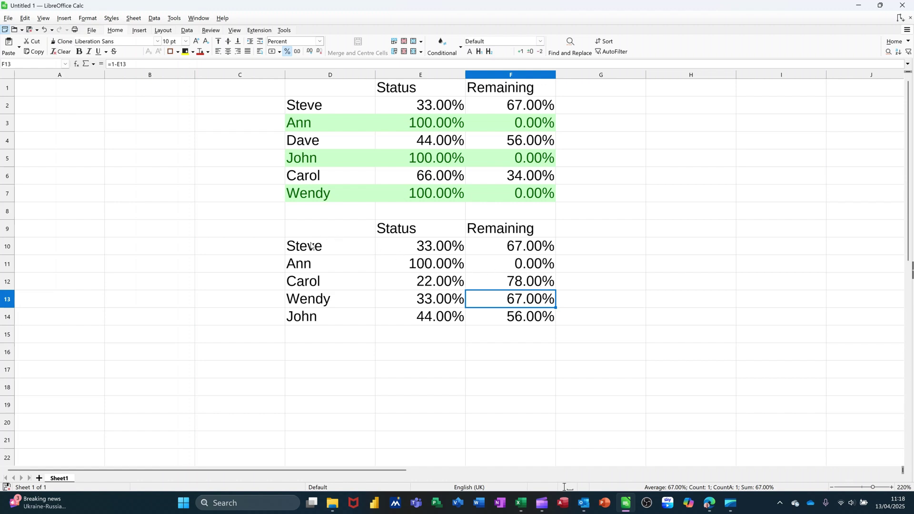
Step: Select D10:F14 and add a new rule in Conditional > Manage
{"action": "left_click_drag", "start_coordinate": [311, 247], "coordinate": [530, 318]}
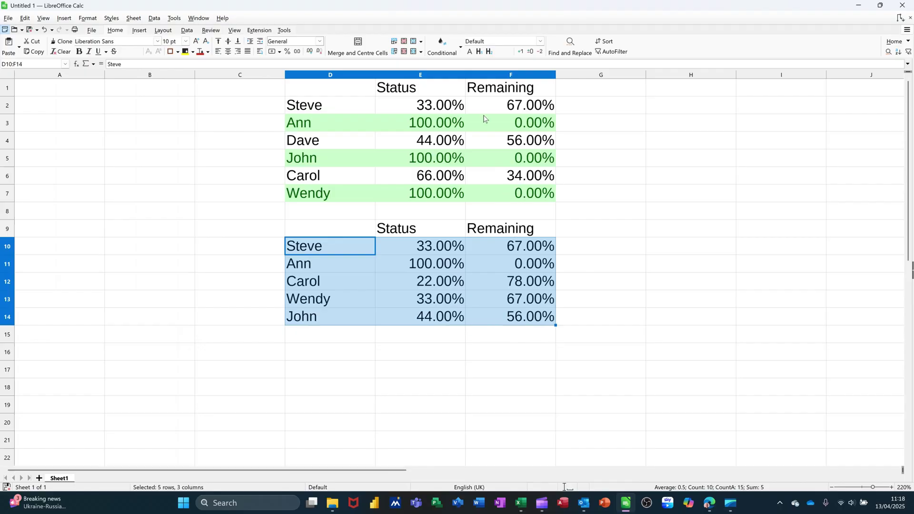
{"action": "left_click", "coordinate": [443, 52]}
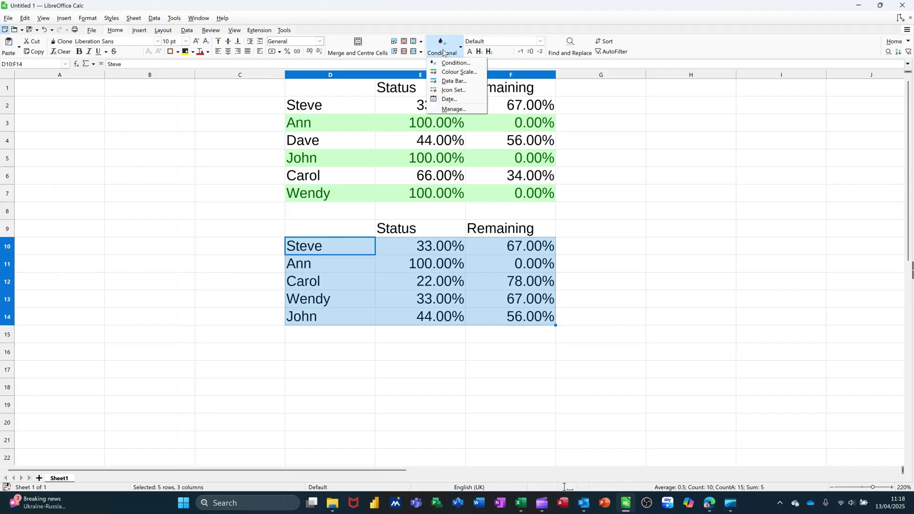
{"action": "left_click", "coordinate": [453, 110]}
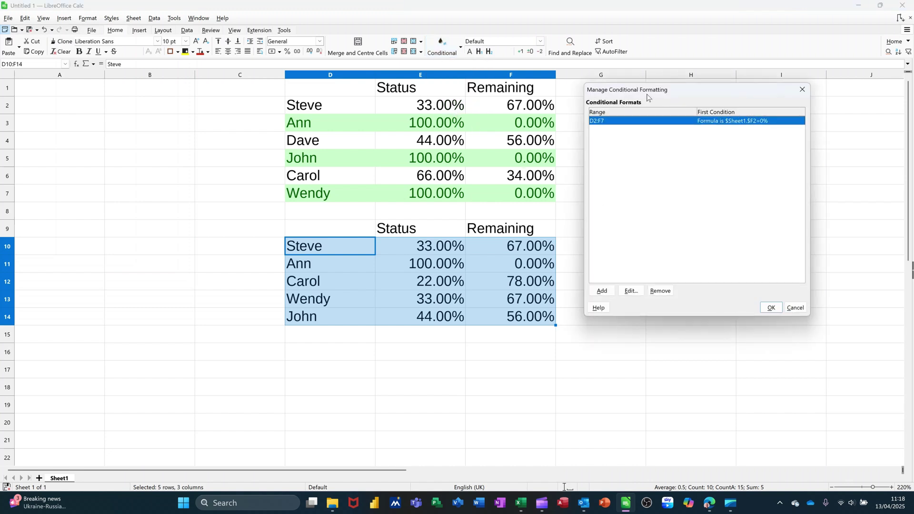
{"action": "left_click", "coordinate": [603, 292]}
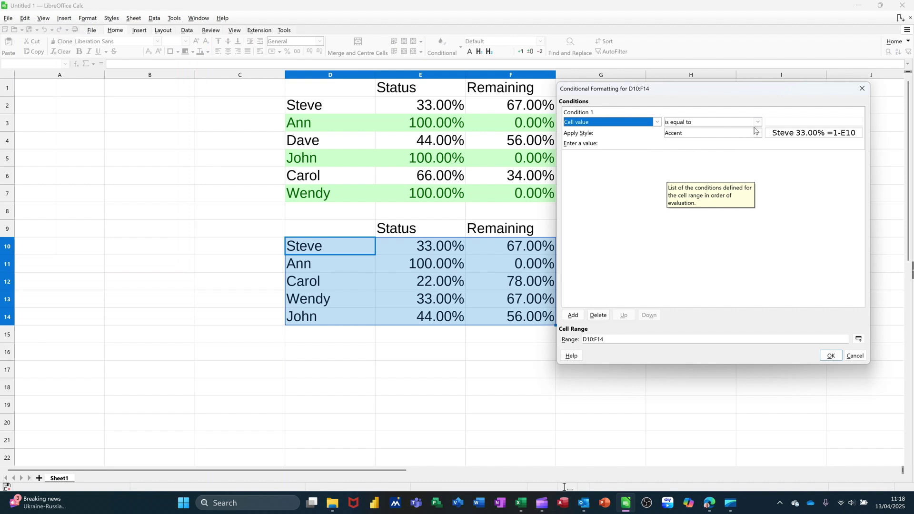
Step: Make the condition 'Formula is $Sheet1.$F10=0%' using the Good cell style
{"action": "key", "text": "Tab"}
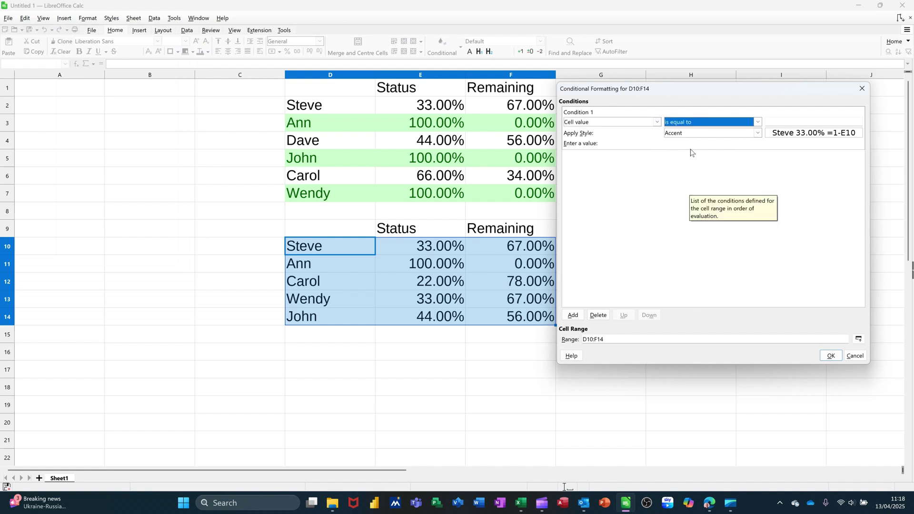
{"action": "left_click", "coordinate": [658, 122]}
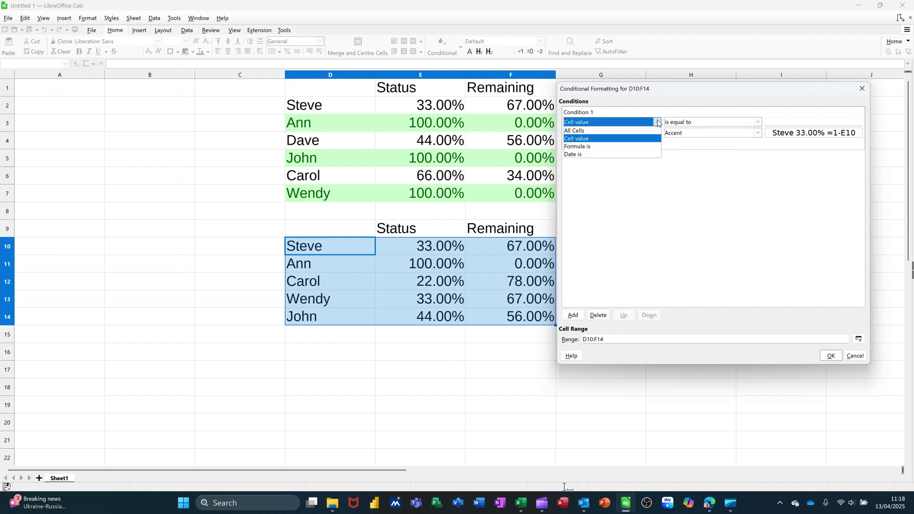
{"action": "left_click", "coordinate": [601, 146]}
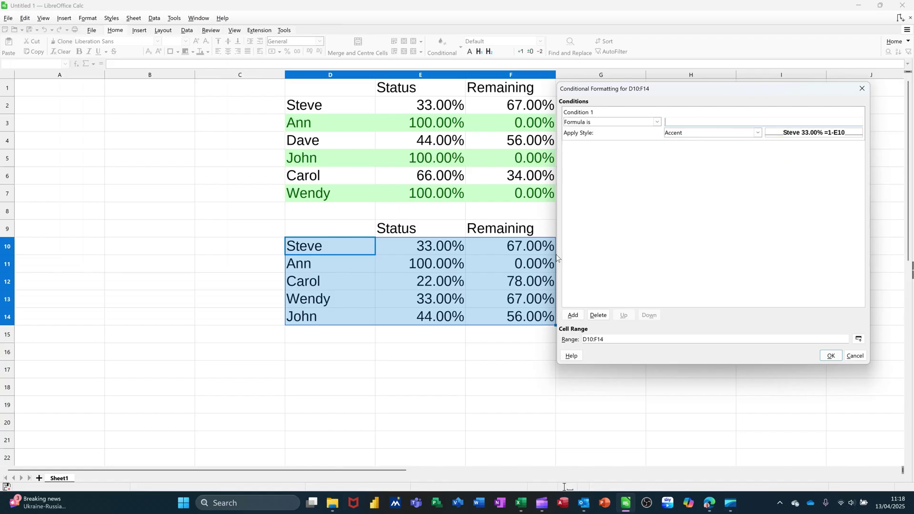
{"action": "left_click", "coordinate": [514, 249]}
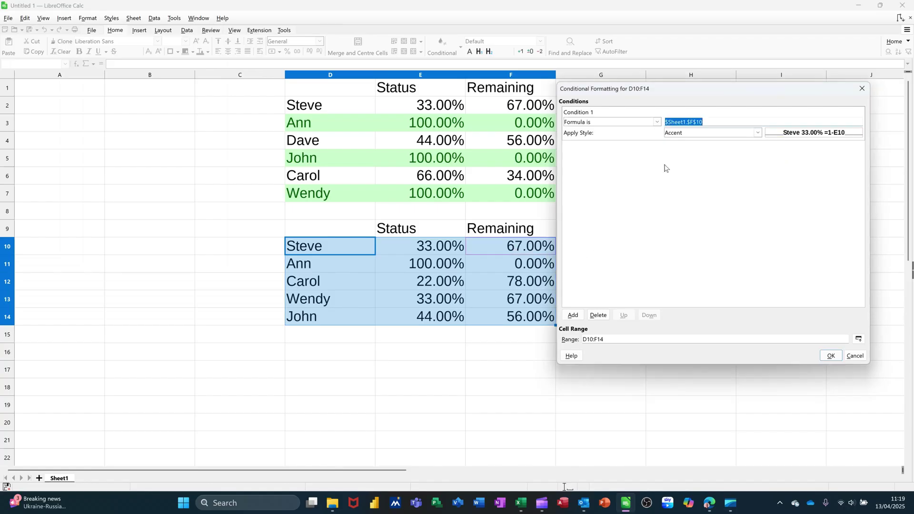
{"action": "left_click", "coordinate": [695, 123]}
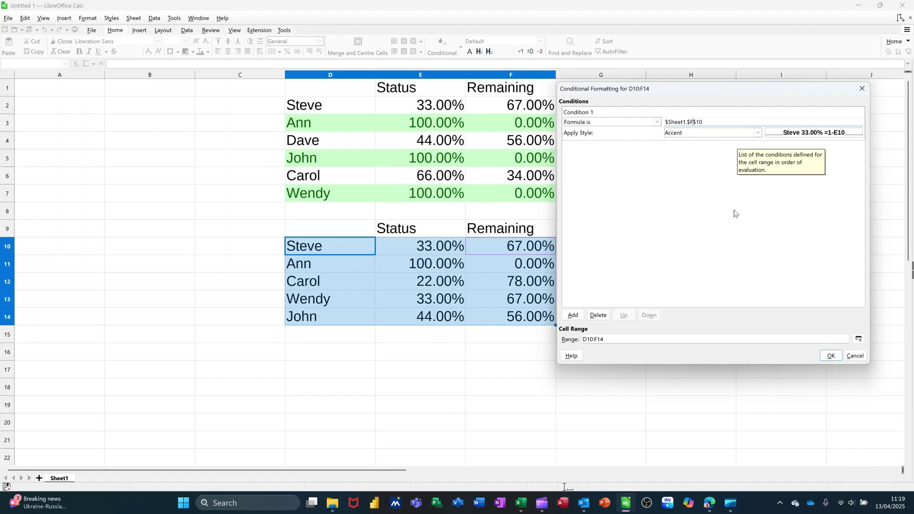
{"action": "key", "text": "Delete"}
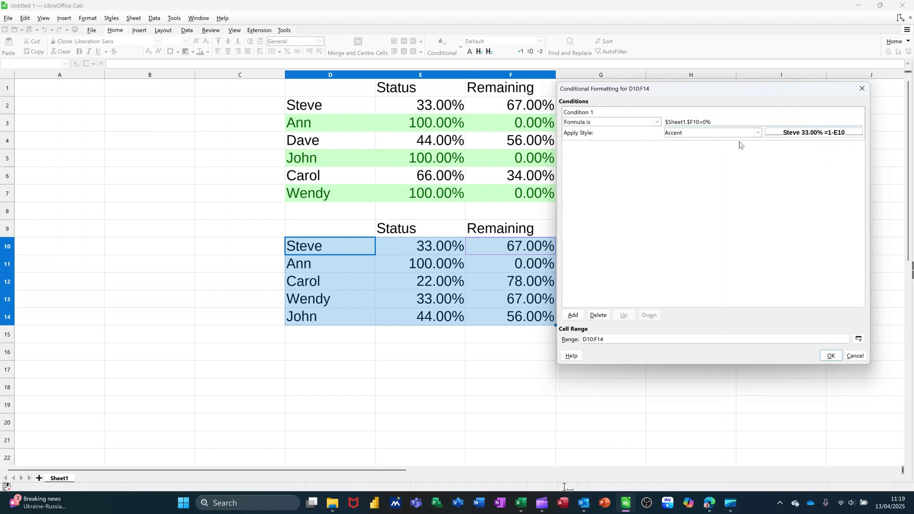
{"action": "left_click", "coordinate": [757, 133]}
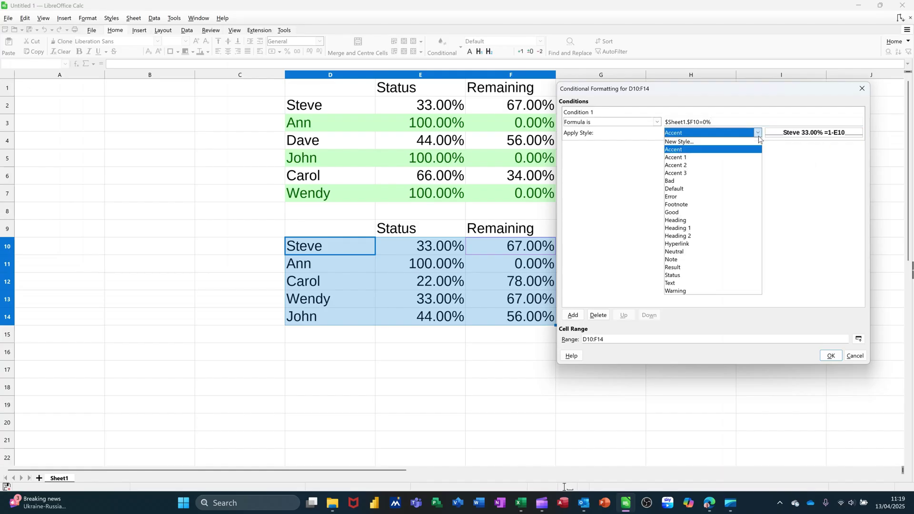
{"action": "left_click", "coordinate": [702, 213]}
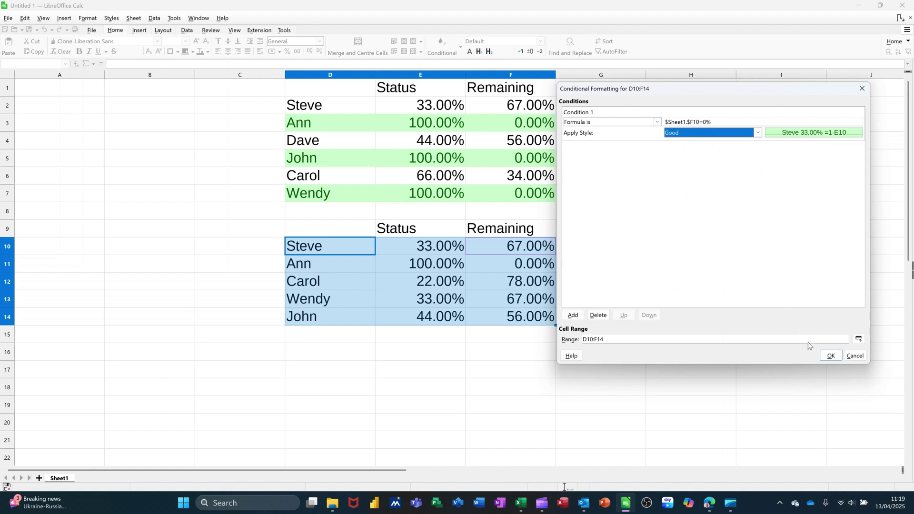
Step: Confirm the rule so Ann's row turns green, then set E13 to 100%
{"action": "left_click", "coordinate": [831, 357]}
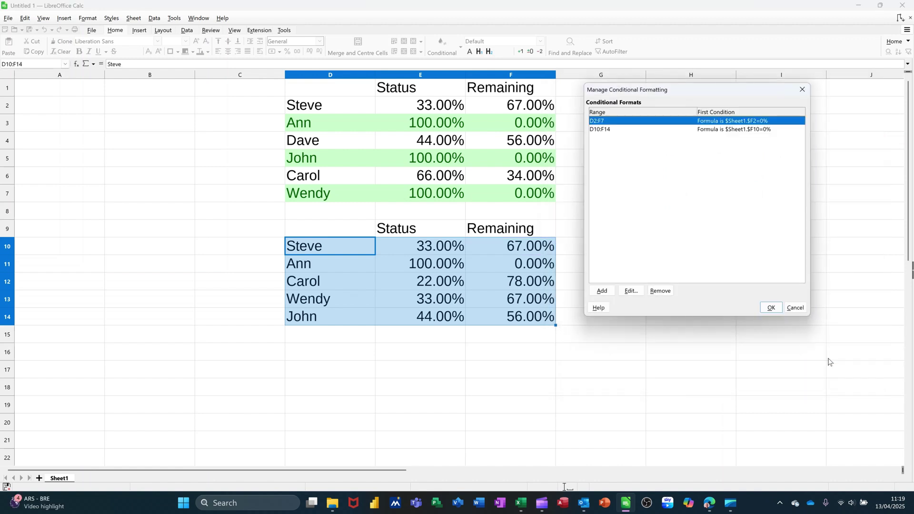
{"action": "left_click", "coordinate": [772, 309]}
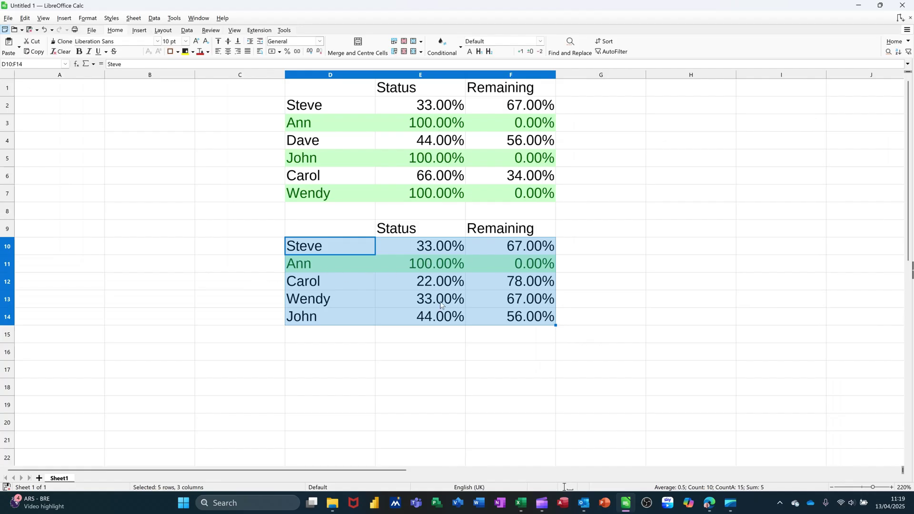
{"action": "left_click", "coordinate": [424, 307]}
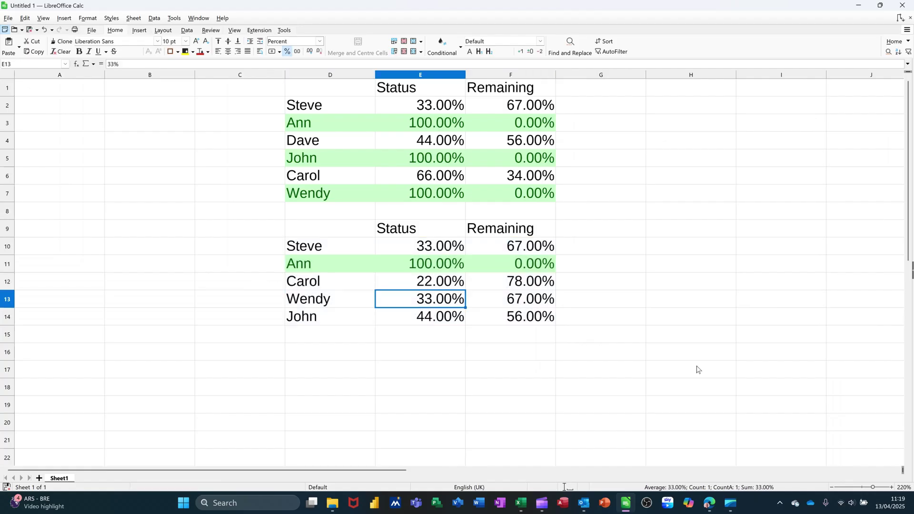
{"action": "type", "text": "100"}
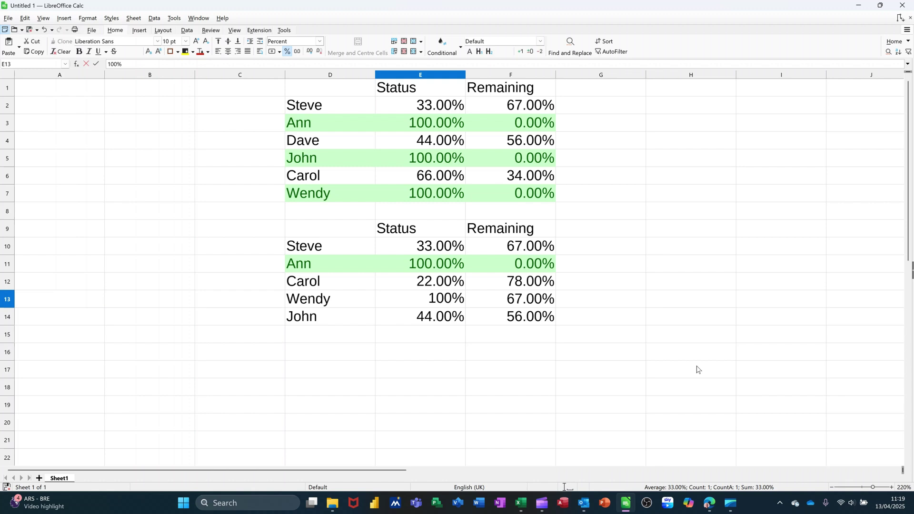
{"action": "key", "text": "Return"}
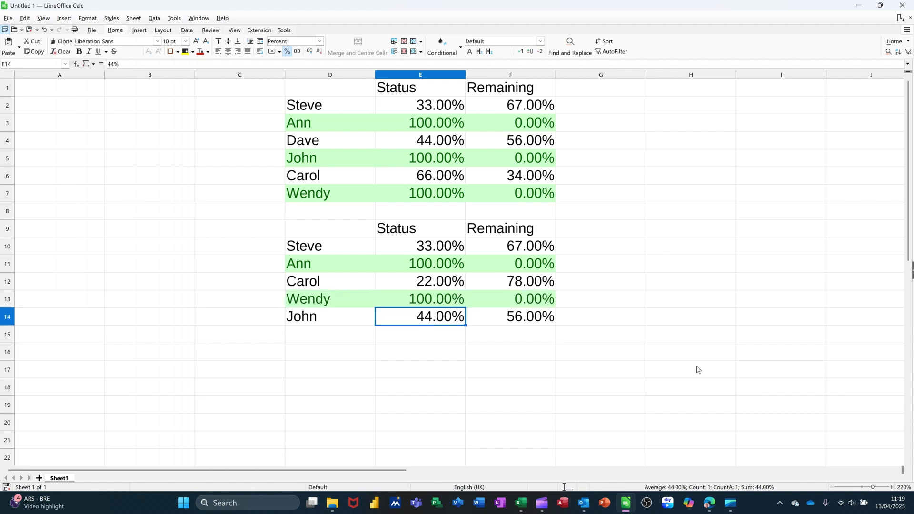